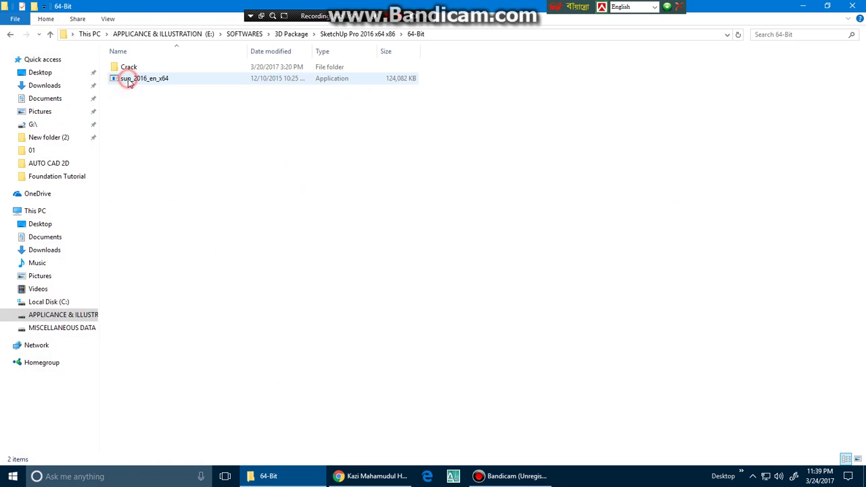
- Install SketchUp Pro 2016 (64-bit) from the sup_2016_en_x64 installer, keeping the default destination folder
double_click(160, 84)
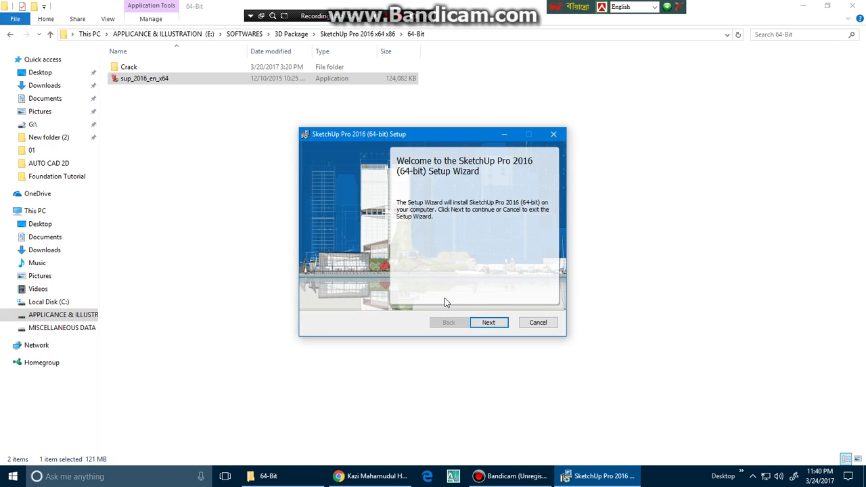
click(487, 323)
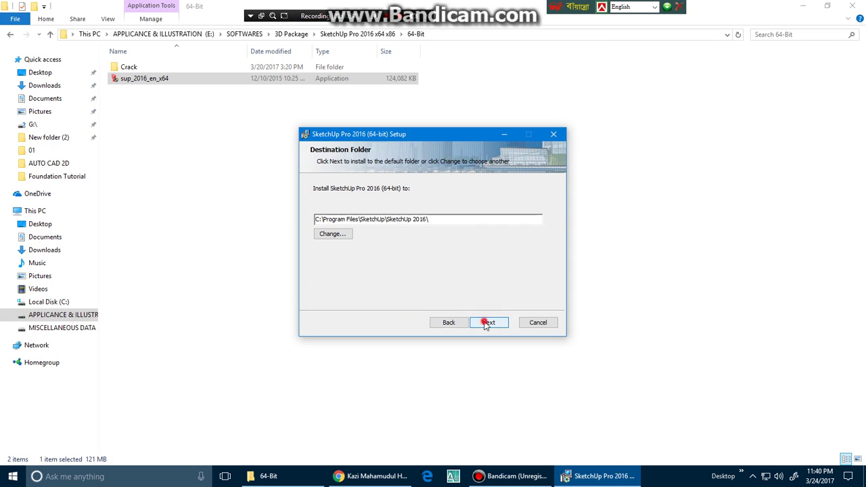
click(486, 324)
click(486, 324)
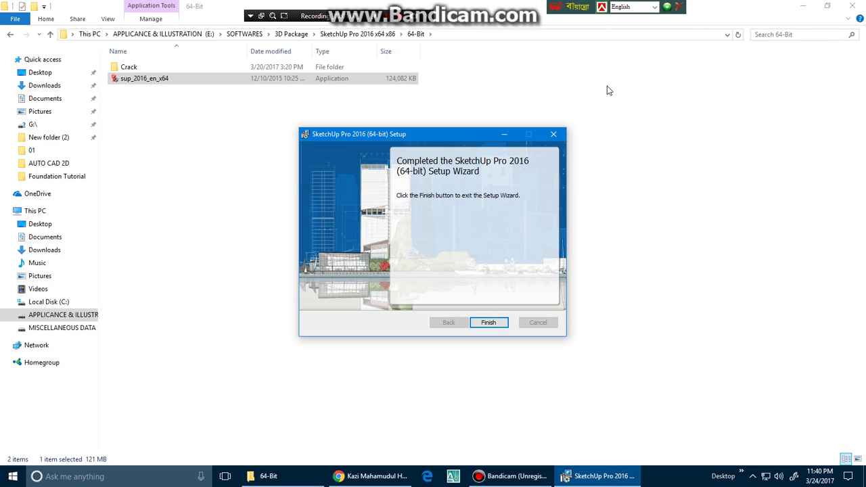
click(489, 322)
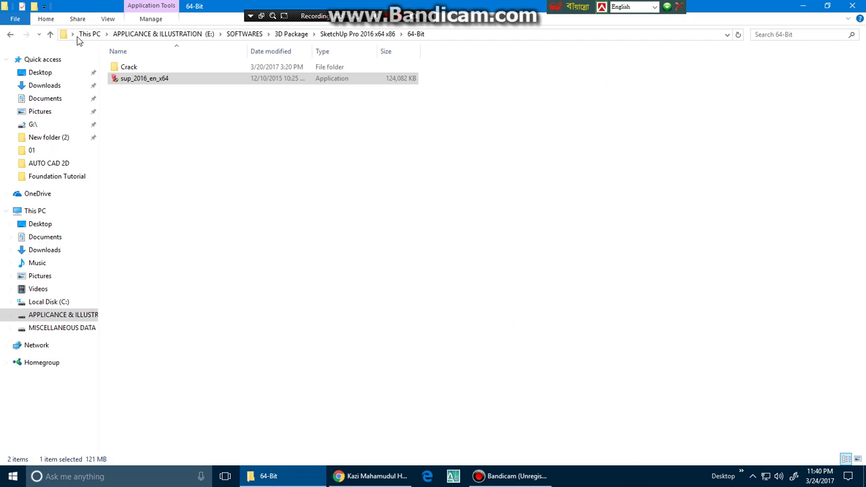
- Open the ReadMe in the SketchUp Pro 2016 x64 x86 folder and read through the install notes
click(51, 34)
double_click(127, 90)
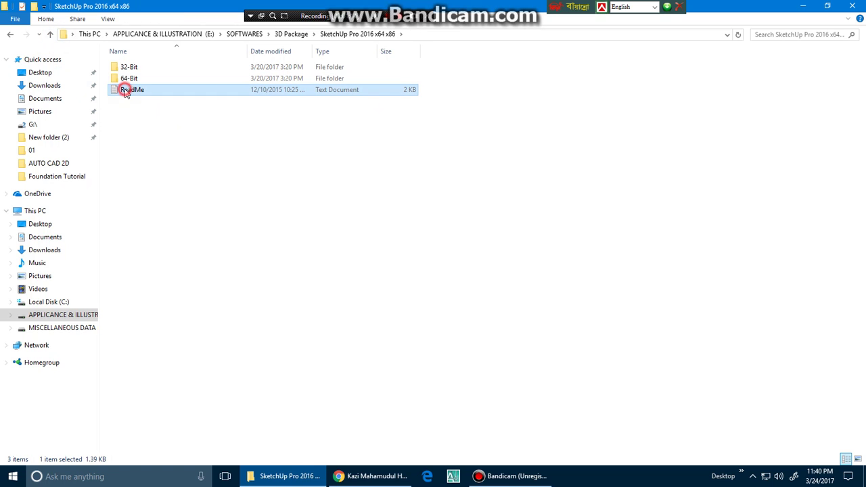
drag(282, 221, 215, 45)
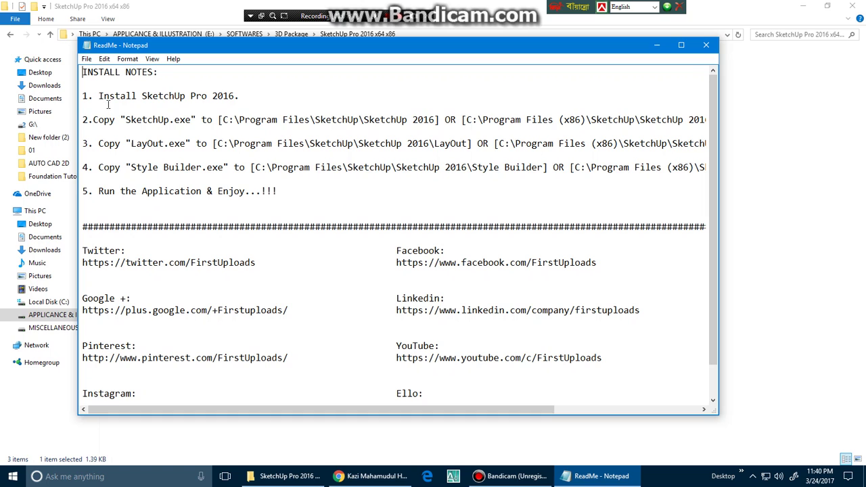
drag(100, 95, 237, 95)
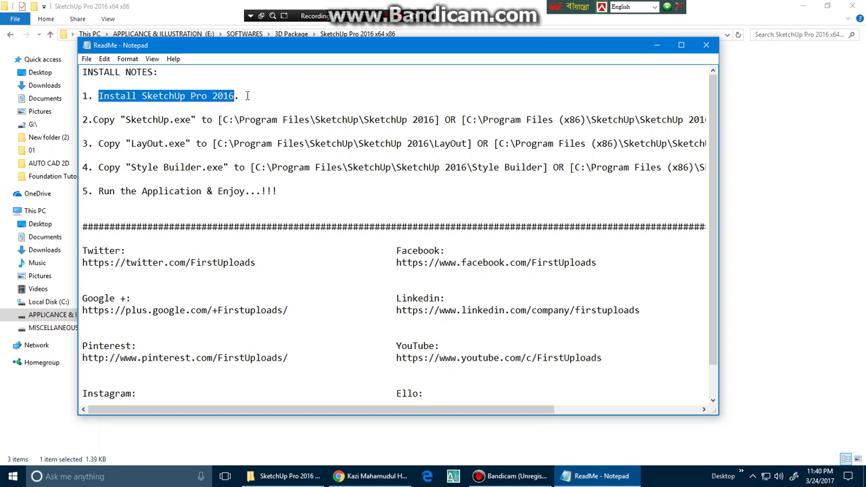
click(248, 96)
drag(94, 119, 679, 123)
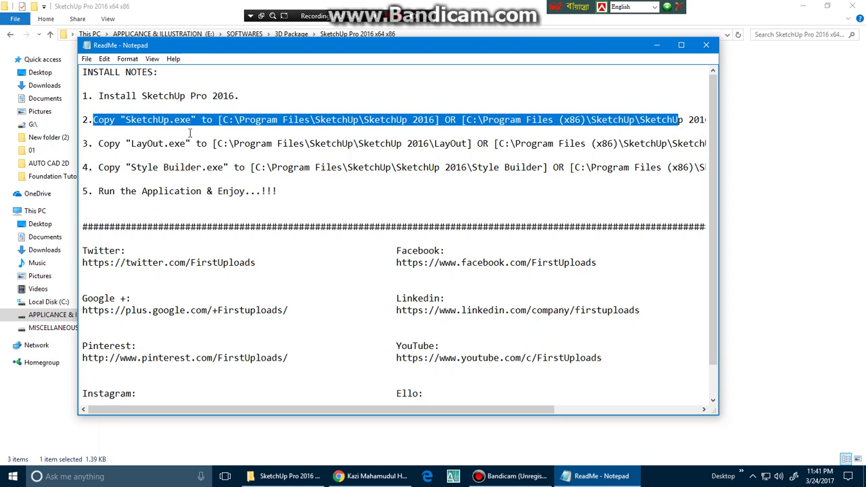
click(168, 143)
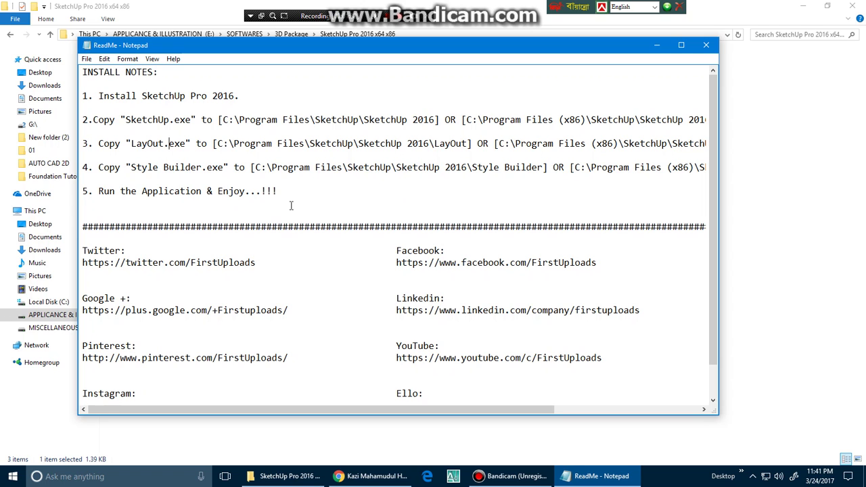
- Minimize the install notes and open the Crack folder inside the 64-Bit folder
click(656, 45)
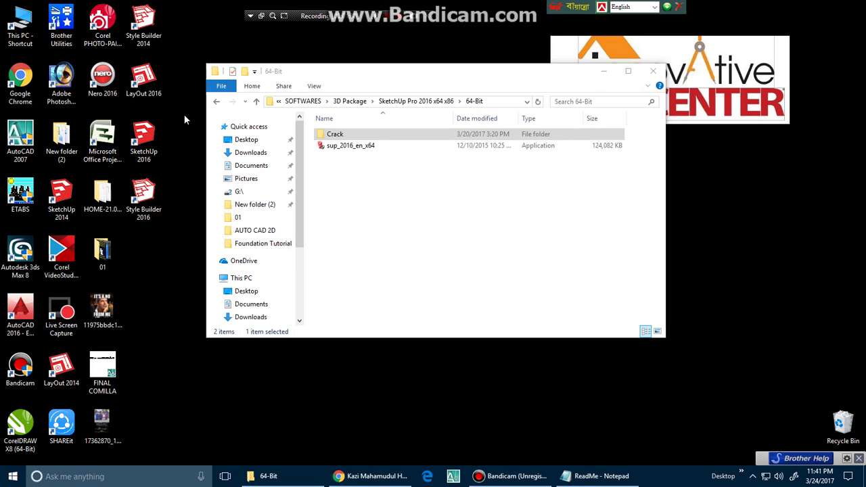
double_click(343, 134)
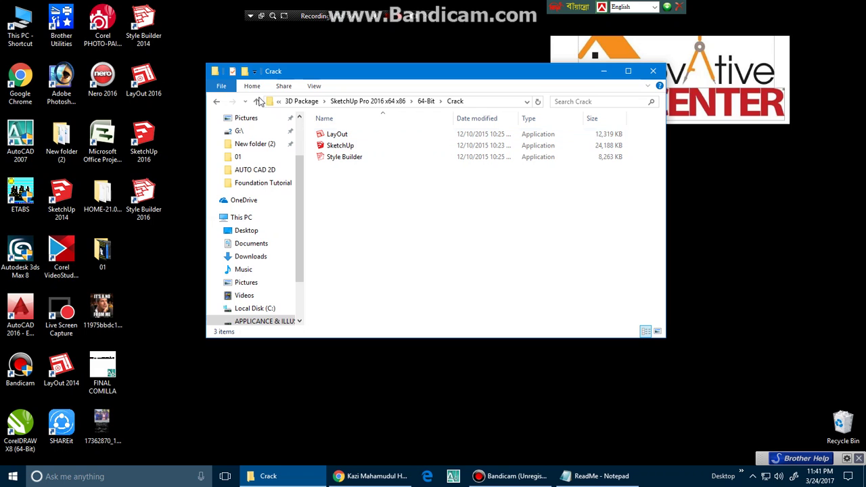
right_click(150, 41)
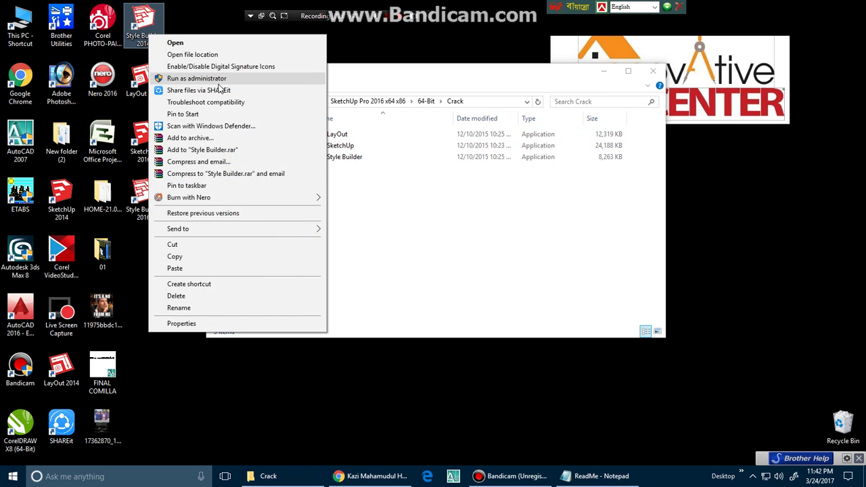
click(226, 57)
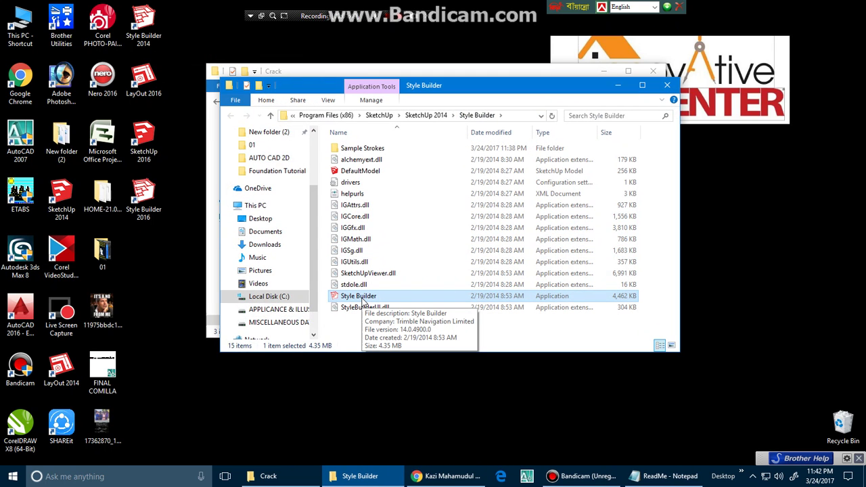
right_click(364, 302)
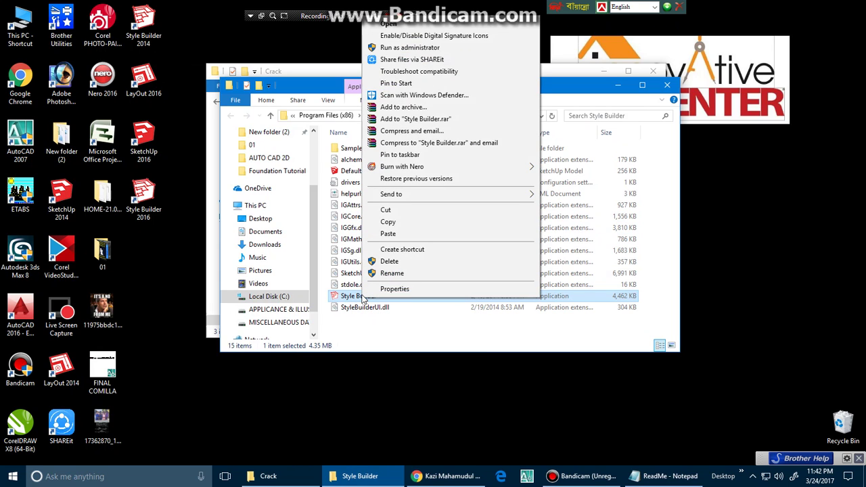
click(393, 222)
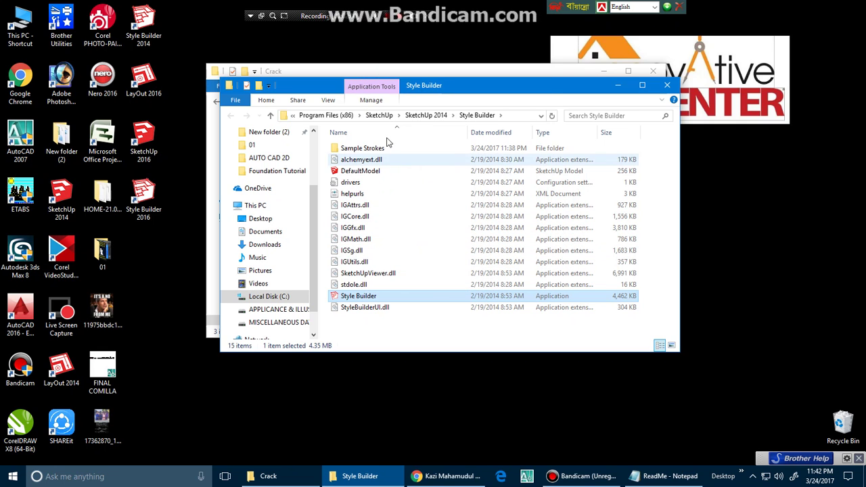
key(alt+F4)
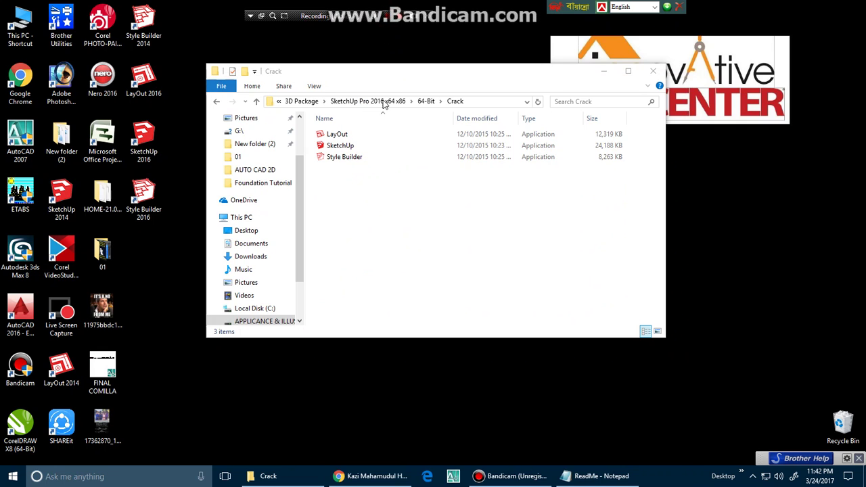
- Copy LayOut from the Crack folder into the LayOut 2016 shortcut's file location, replacing the existing LayOut.exe, and close that folder
click(338, 136)
right_click(341, 137)
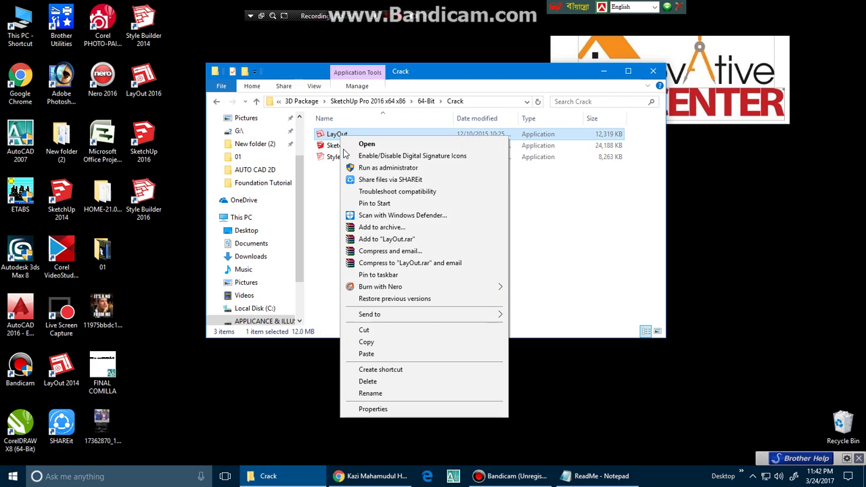
click(366, 344)
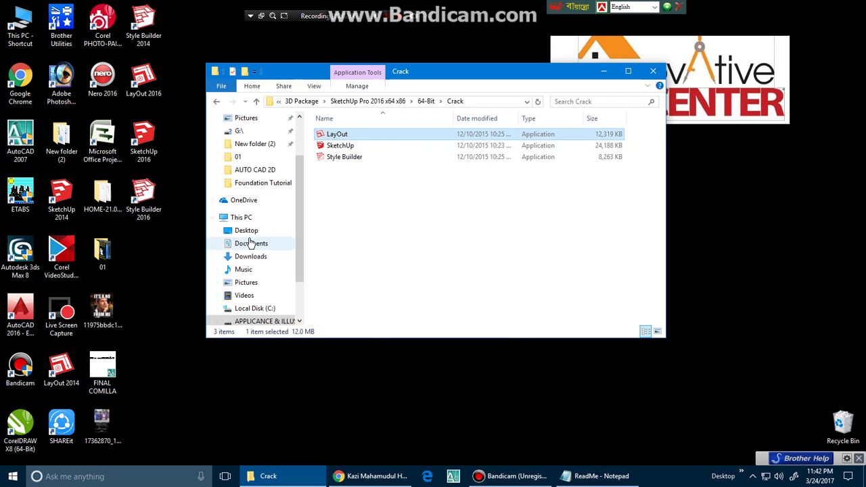
right_click(143, 86)
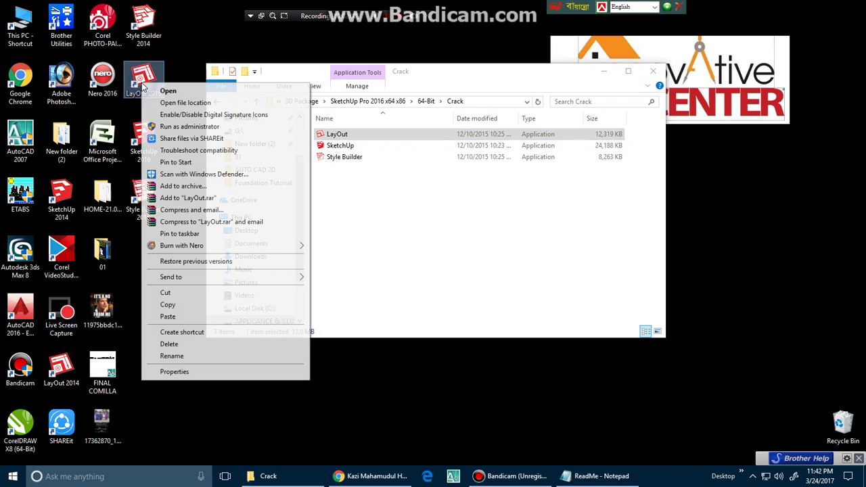
click(163, 102)
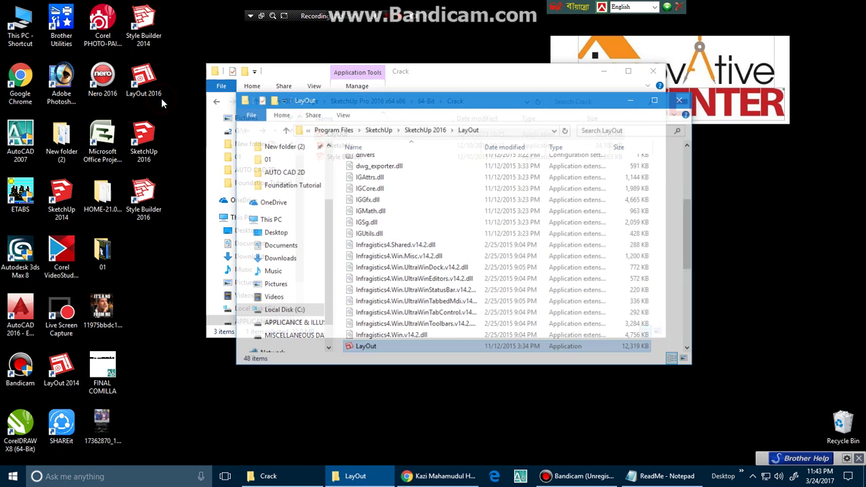
right_click(465, 184)
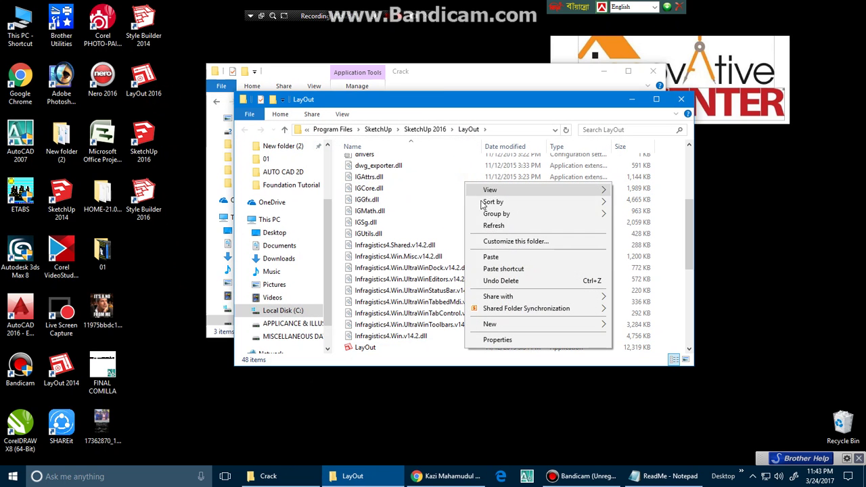
click(493, 257)
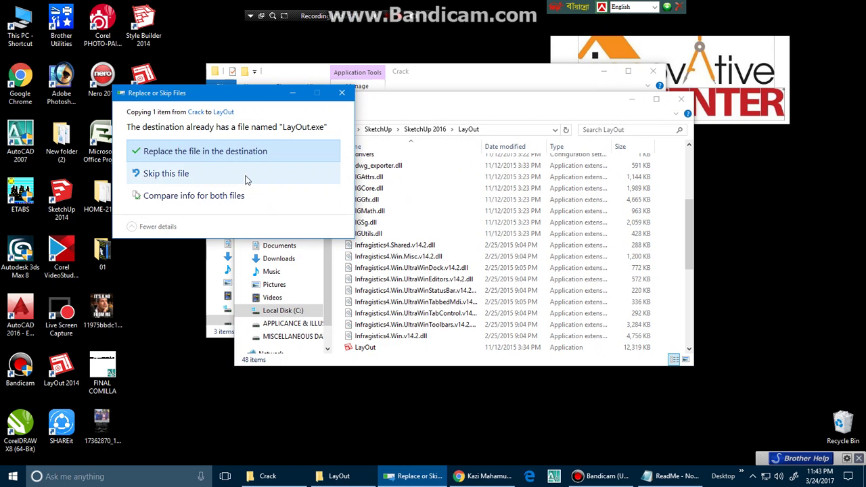
click(236, 154)
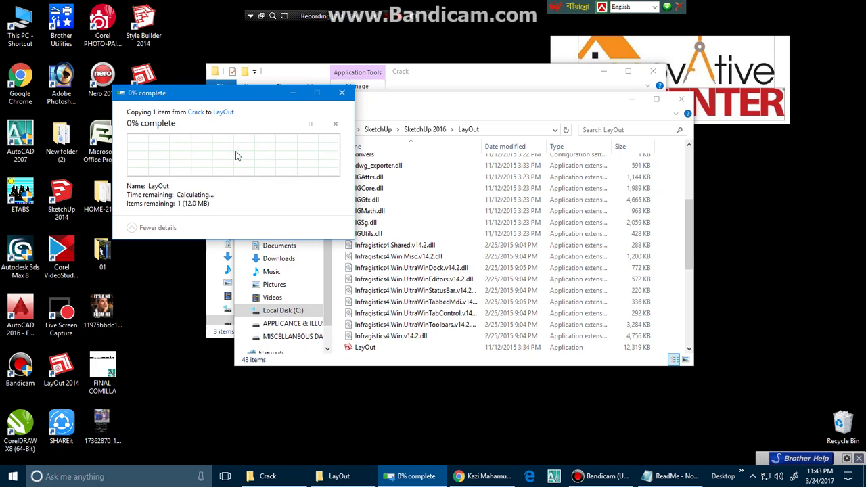
click(204, 166)
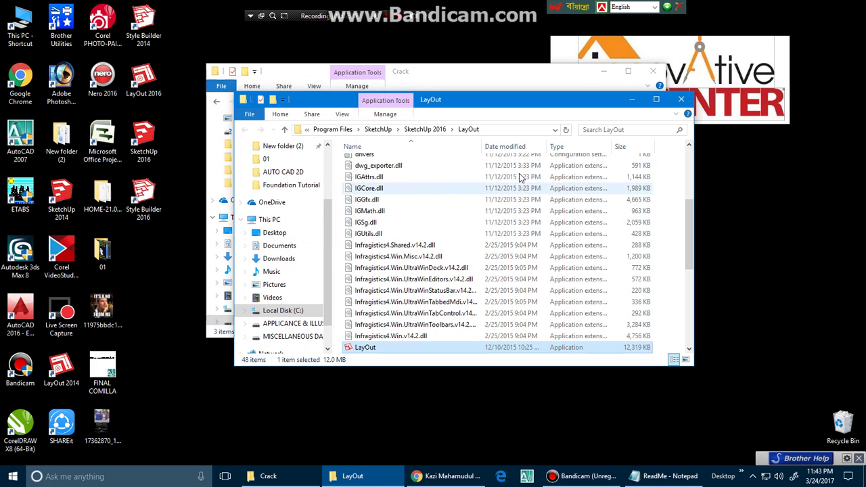
click(678, 101)
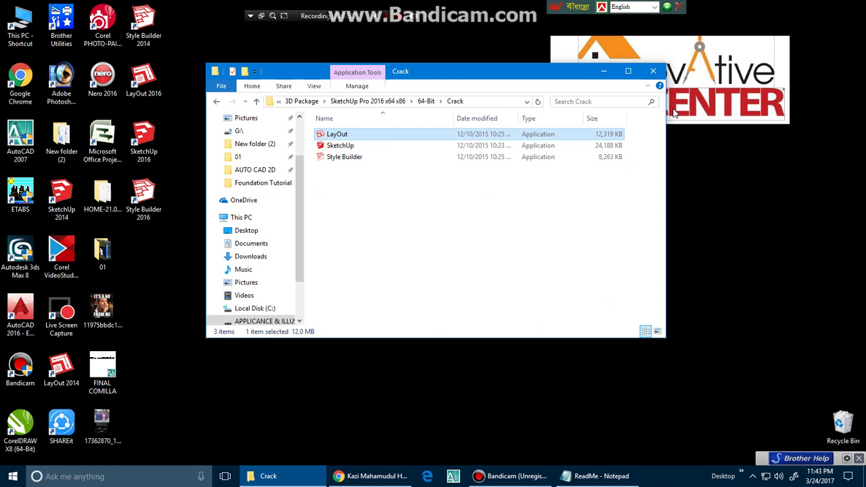
- Copy SketchUp from the Crack folder into the SketchUp 2016 program folder, replacing SketchUp.exe with administrator permission, and close that folder
click(339, 145)
right_click(337, 150)
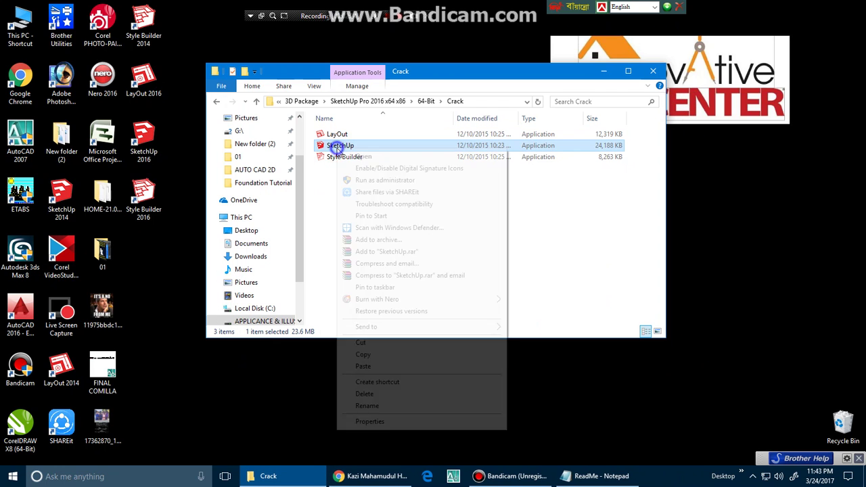
click(366, 354)
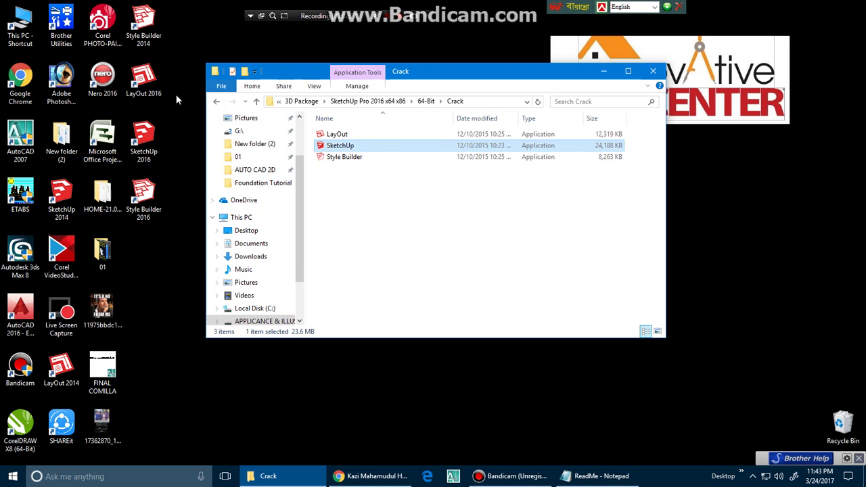
right_click(152, 144)
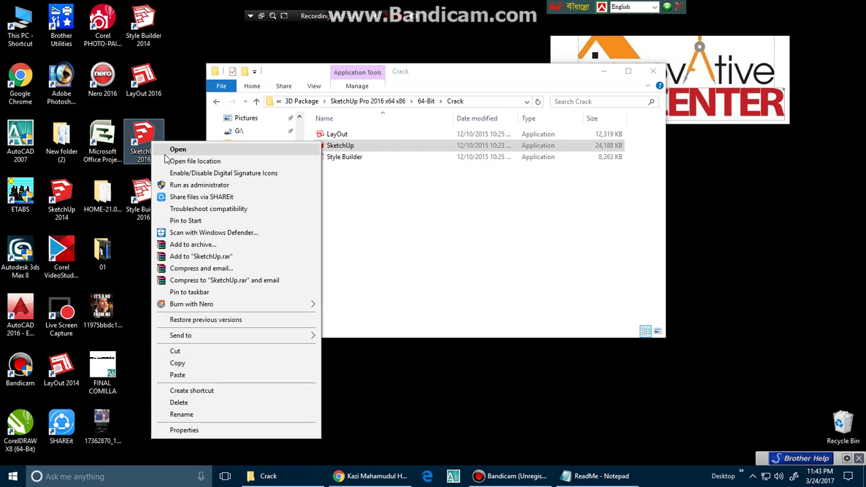
click(195, 161)
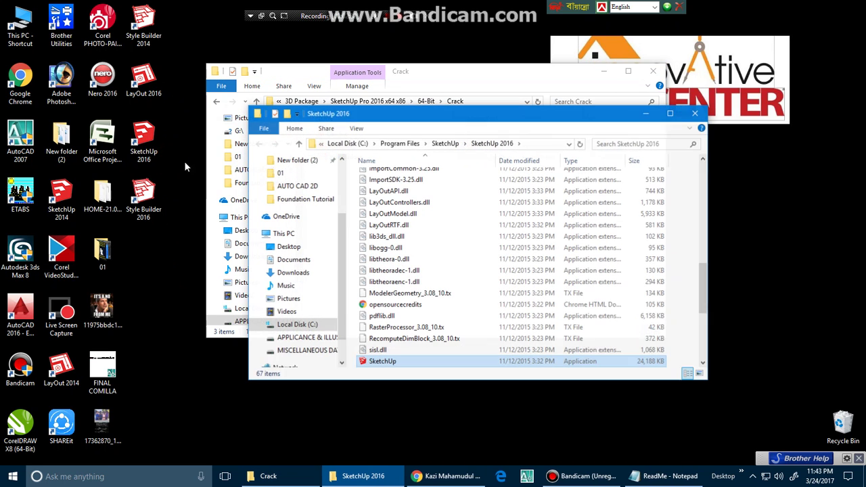
right_click(471, 231)
click(498, 304)
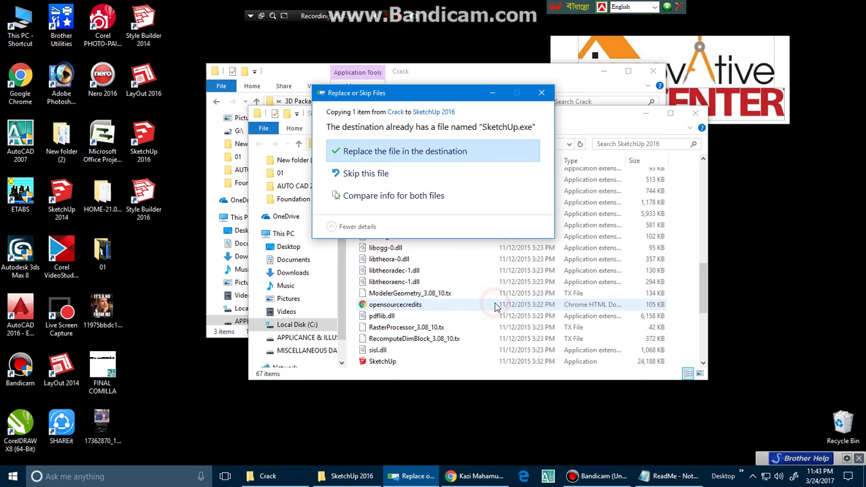
click(407, 164)
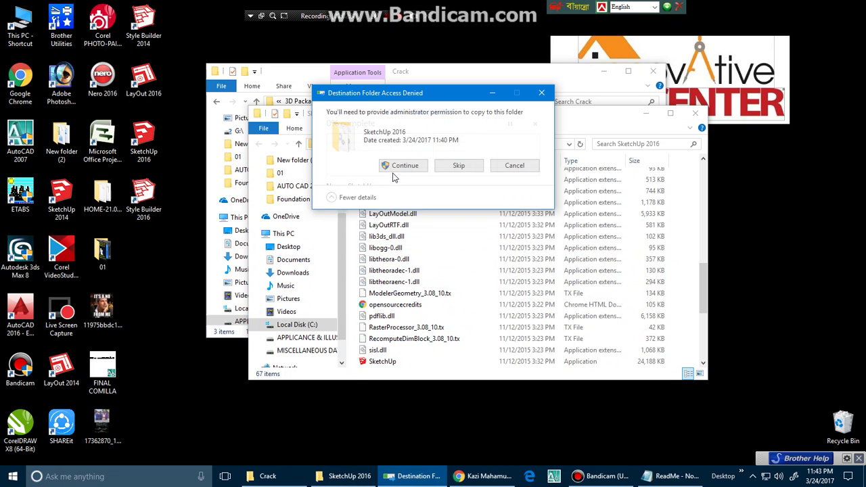
click(412, 164)
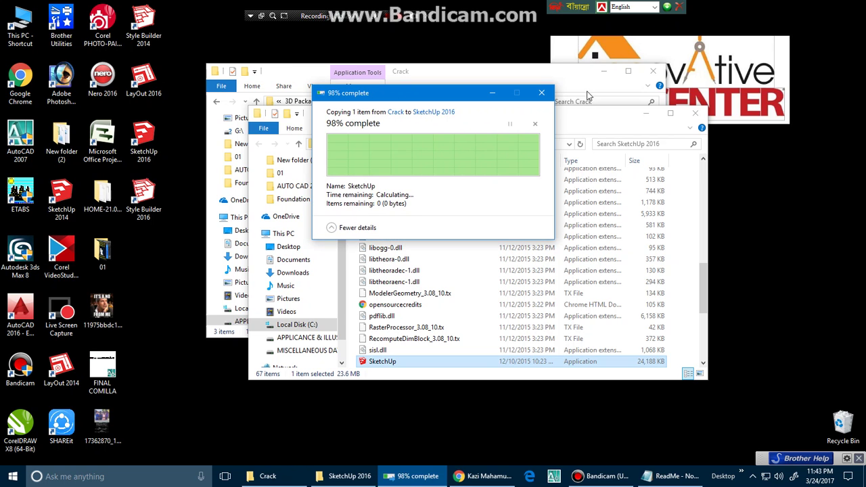
drag(614, 122, 547, 149)
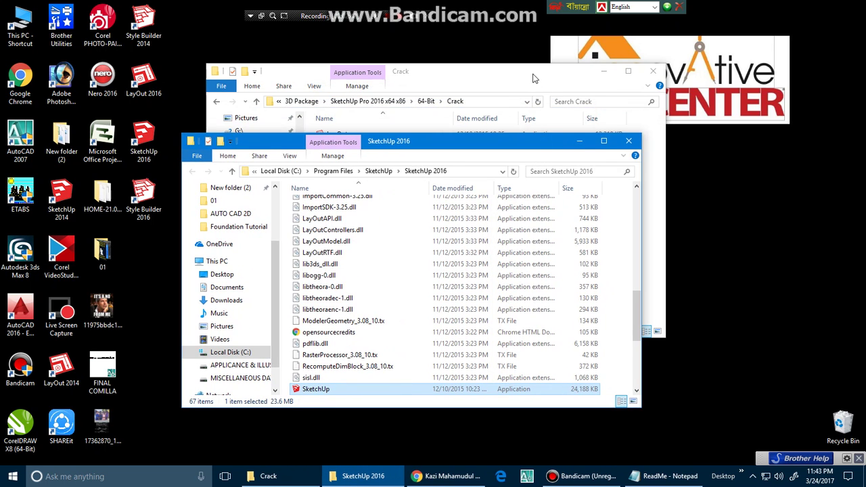
mouse_move(535, 79)
mouse_down()
mouse_move(502, 139)
mouse_move(505, 164)
mouse_move(442, 130)
mouse_up()
click(586, 122)
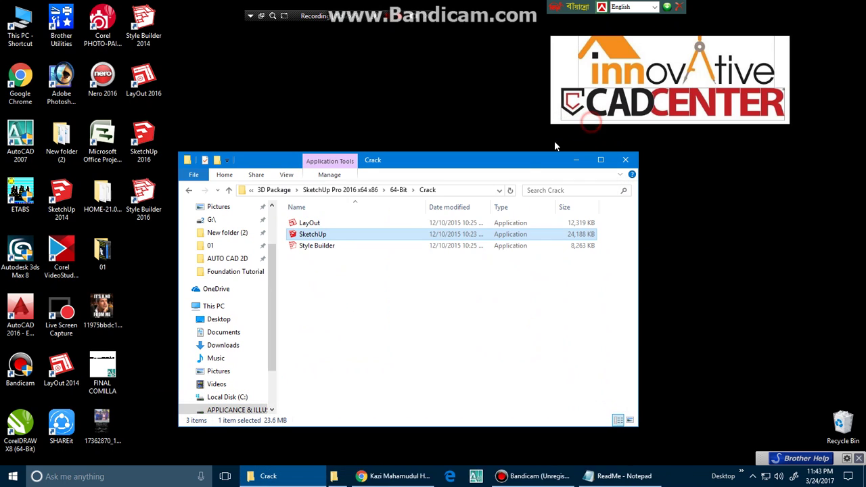
- Copy the Style Builder application from the Crack folder and open the file location of the Style Builder 2016 shortcut
double_click(305, 247)
right_click(305, 246)
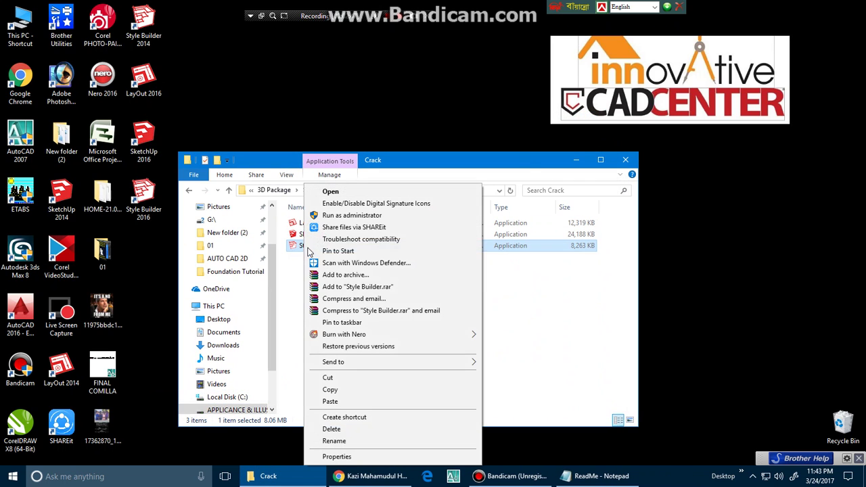
click(337, 390)
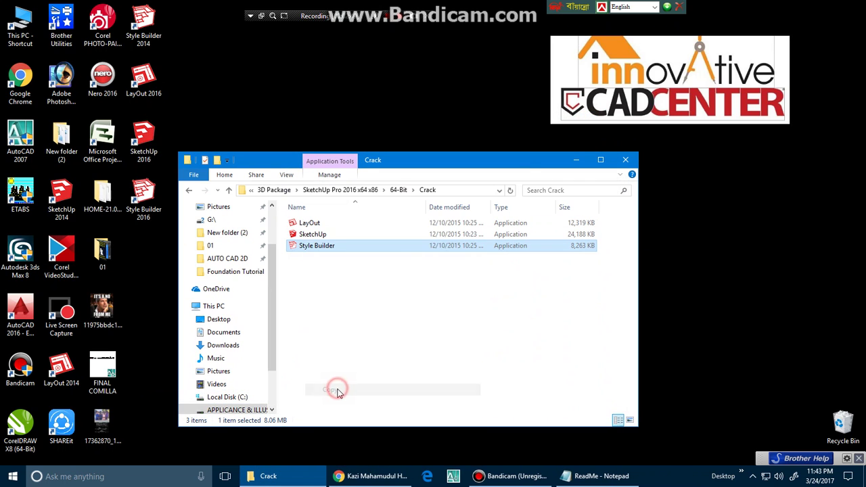
right_click(145, 196)
click(162, 188)
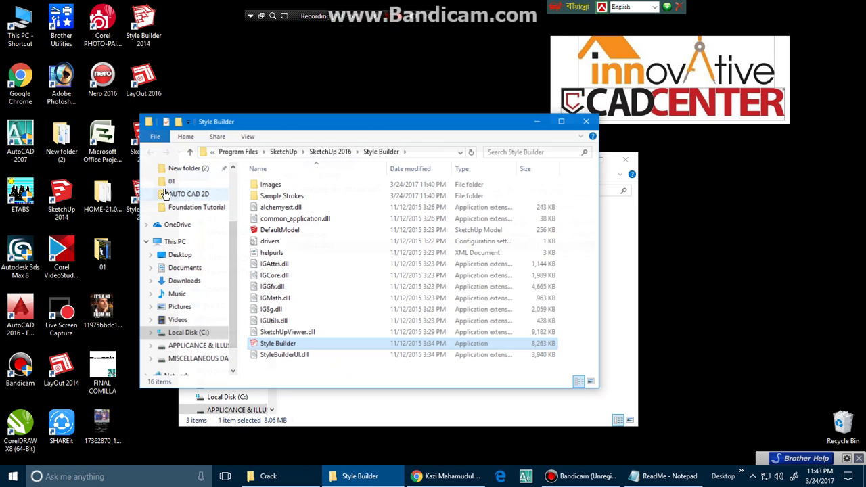
- Paste the copied application into the Style Builder program folder, replacing Style Builder.exe with administrator permission, and close both folders
right_click(398, 241)
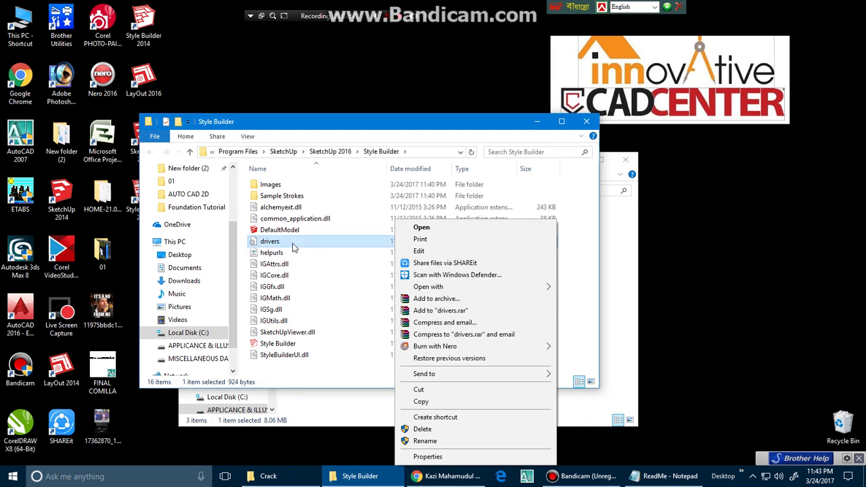
right_click(344, 293)
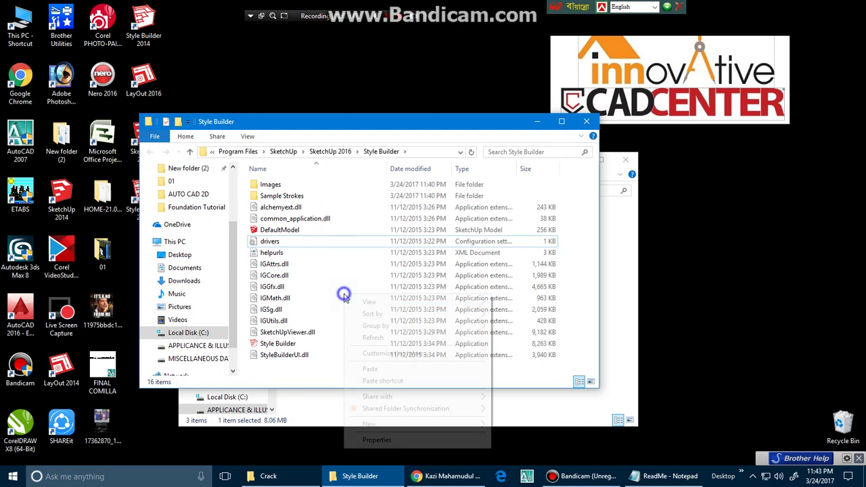
click(372, 369)
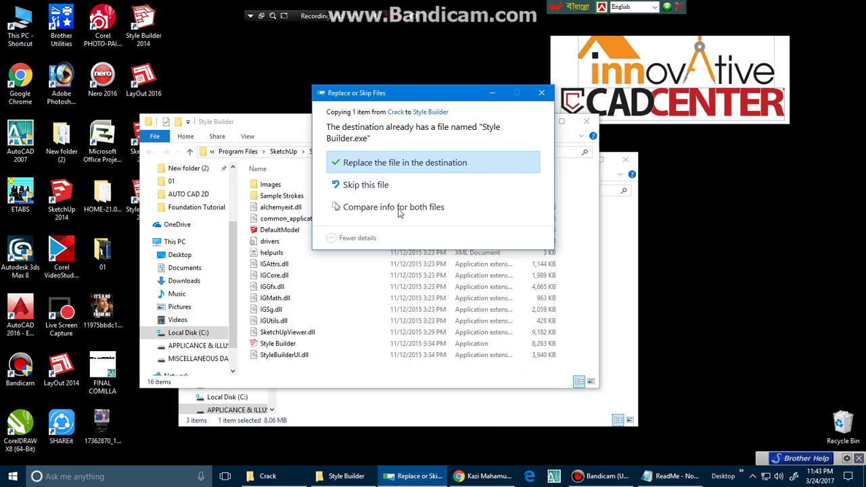
click(404, 167)
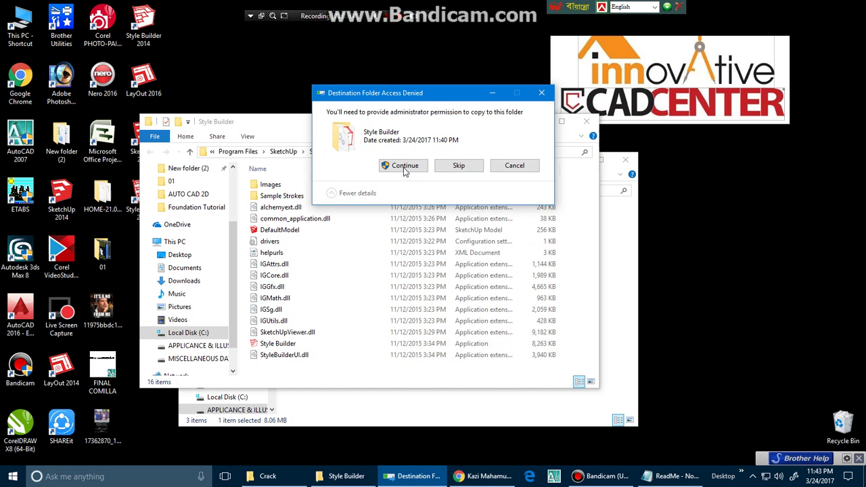
click(404, 167)
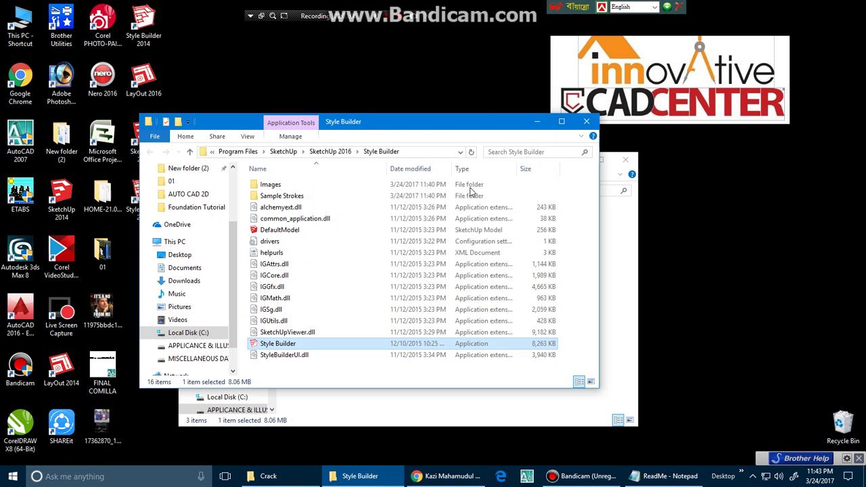
click(586, 123)
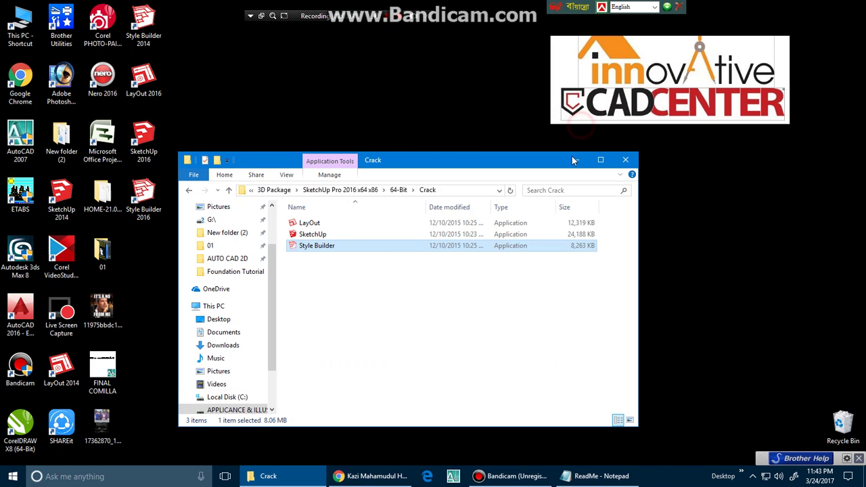
click(624, 162)
- Run SketchUp 2016 from the desktop as administrator and accept the SketchUp License Agreement
right_click(152, 137)
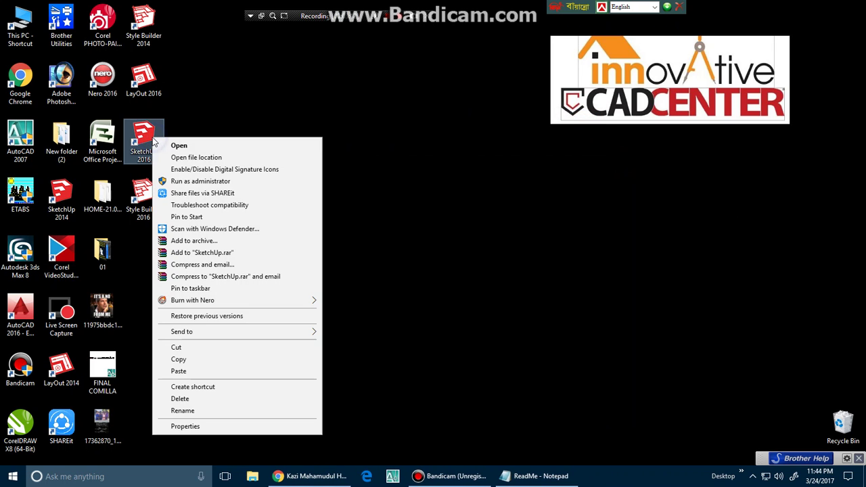
click(194, 181)
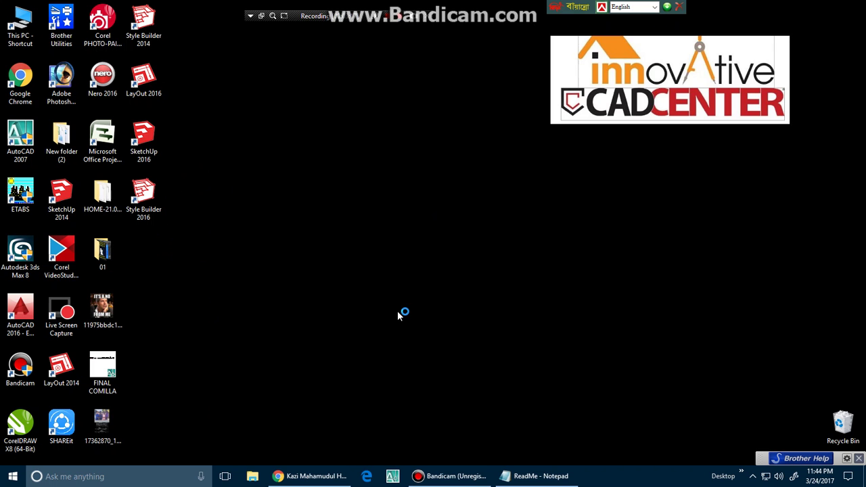
click(378, 374)
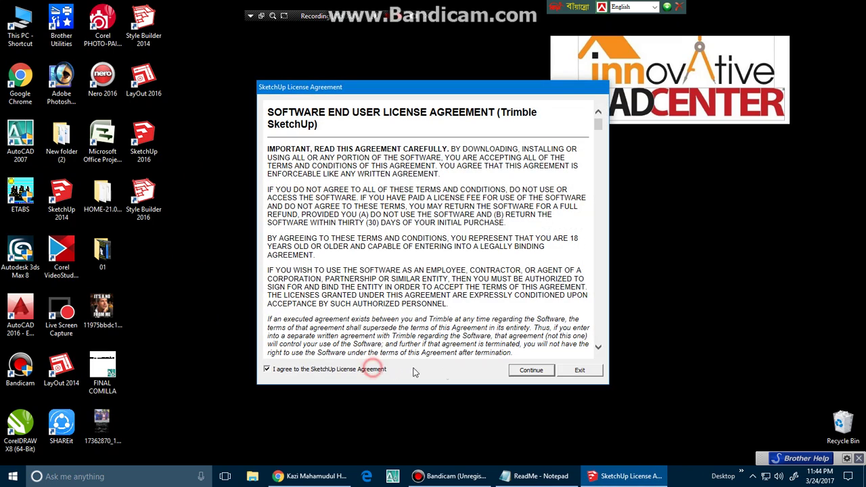
click(522, 372)
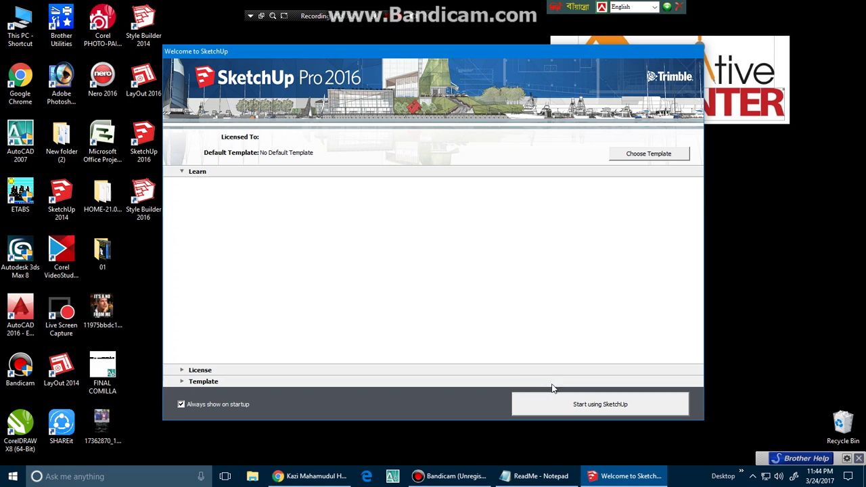
- Start using SketchUp with Simple Template - Feet and Inches as the default template, and postpone the new version download
click(556, 403)
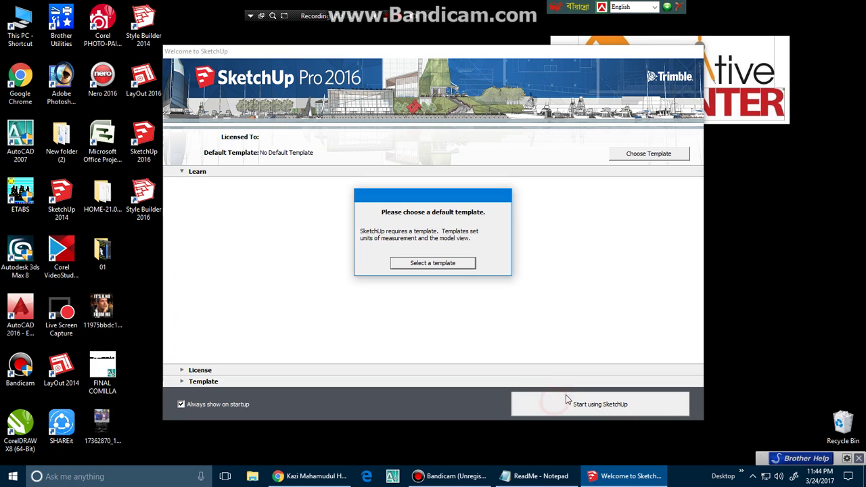
click(455, 265)
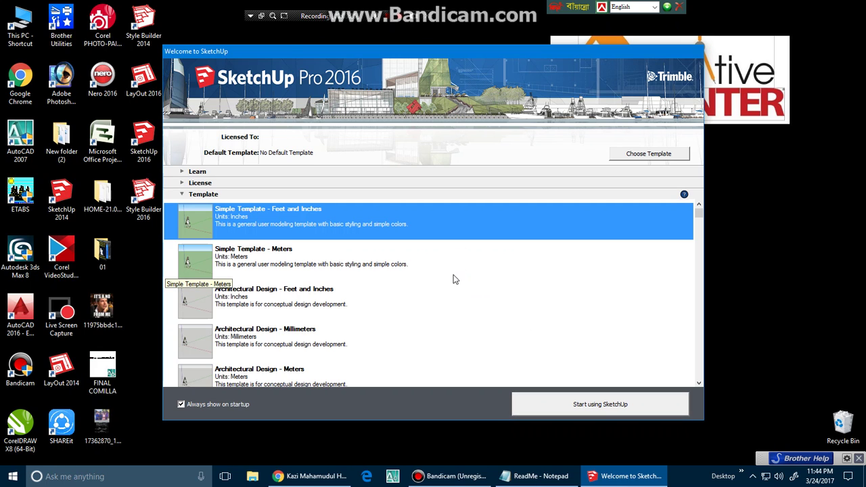
click(309, 226)
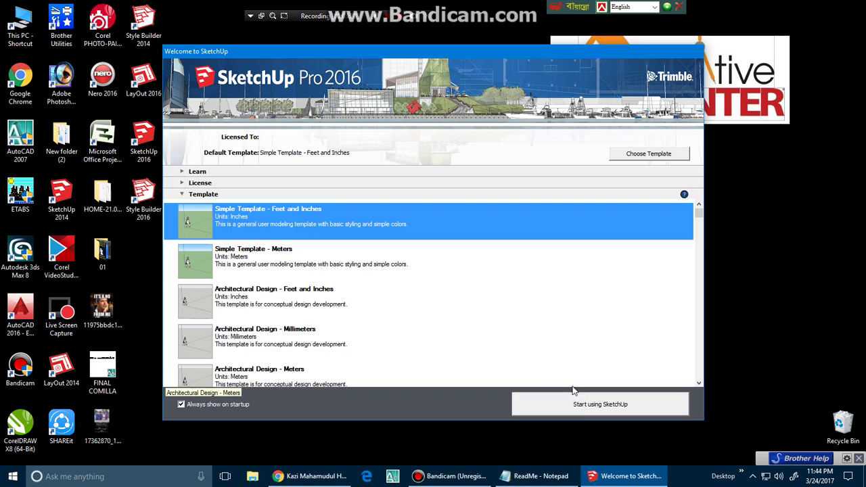
click(585, 406)
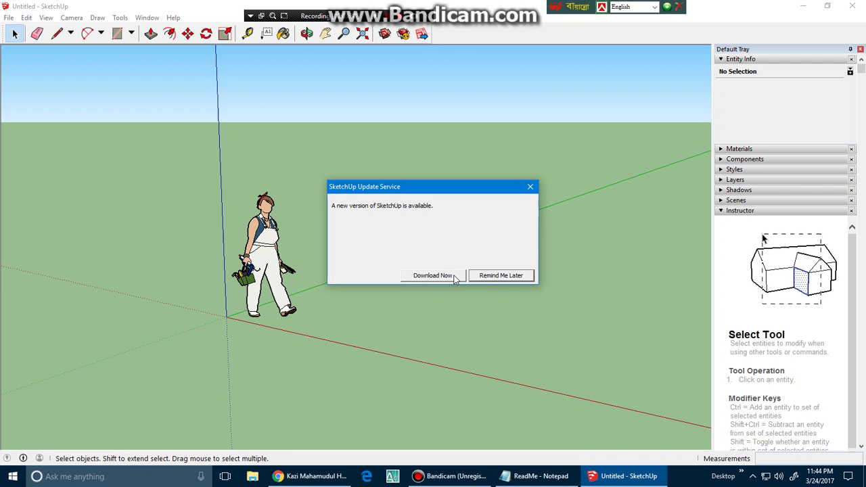
click(485, 276)
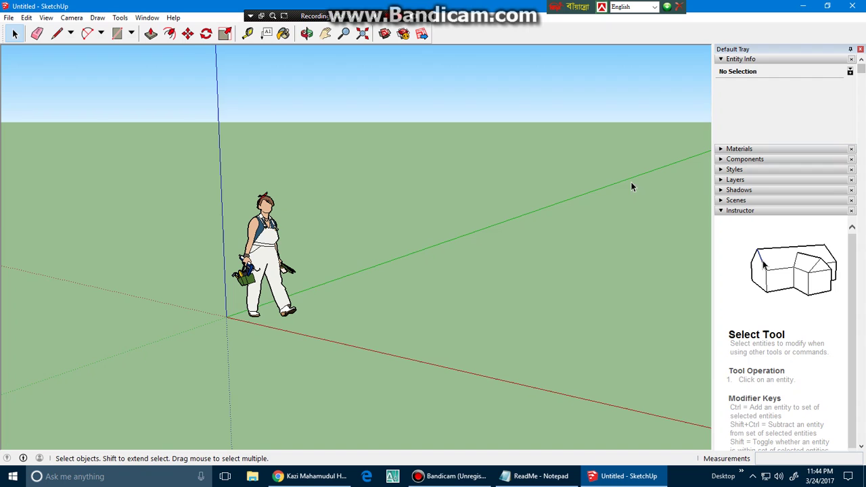
drag(362, 263, 379, 224)
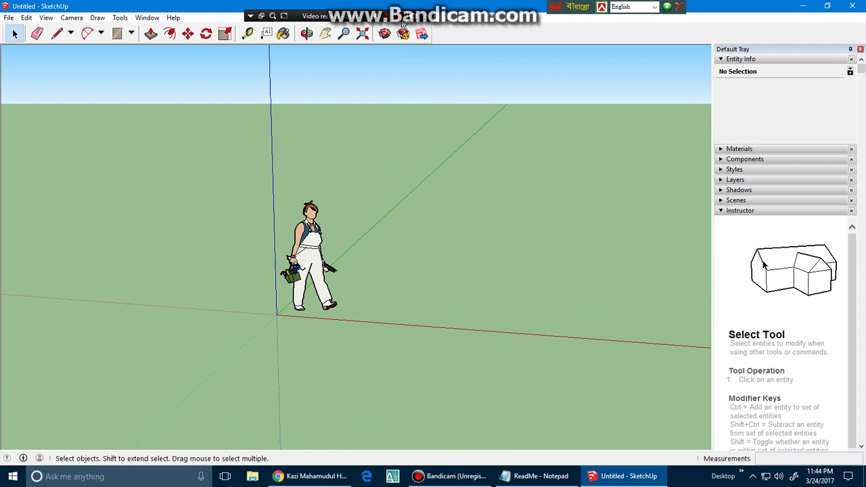